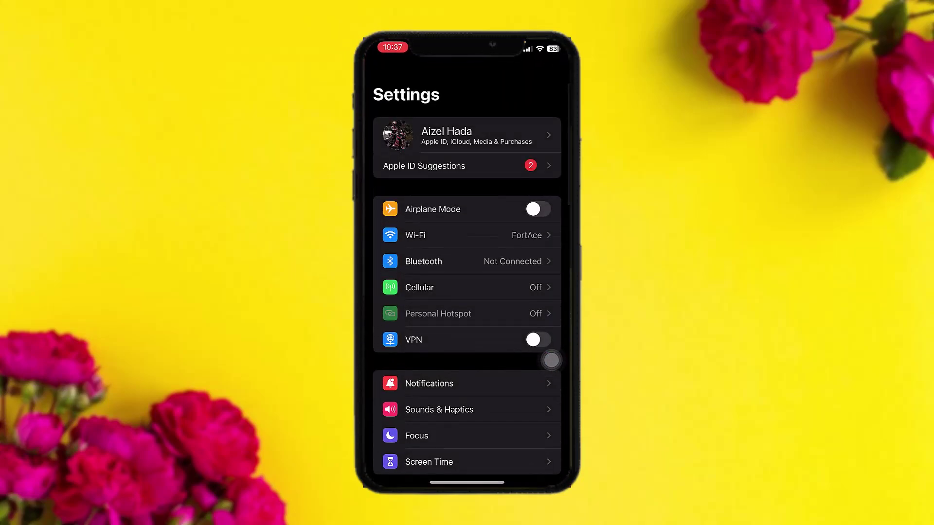
pyautogui.scroll(2, 467, 285)
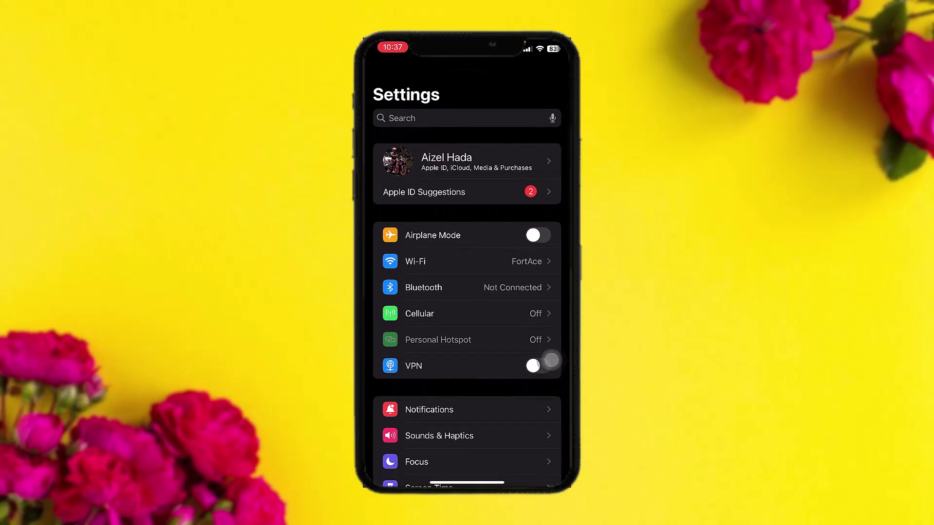
# Open the Apple ID account page from the card at the top of Settings.
pyautogui.click(447, 162)
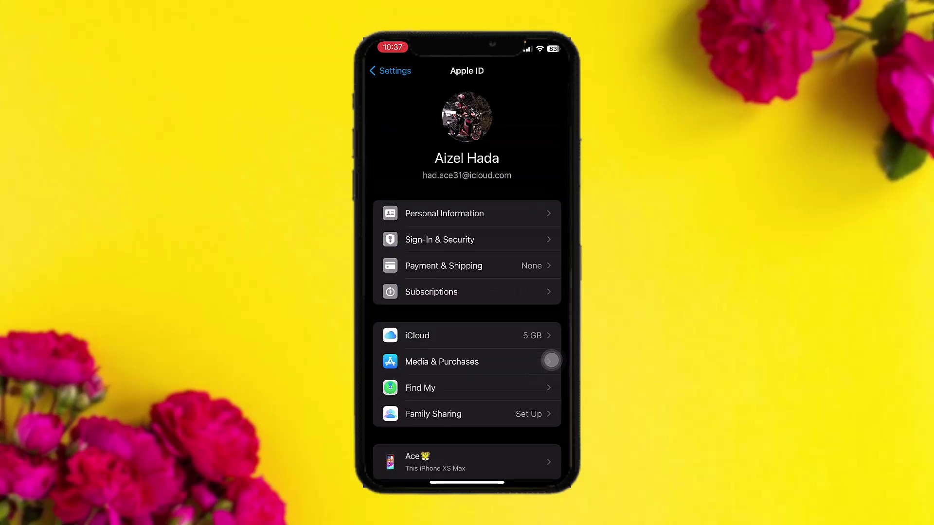
pyautogui.scroll(-1, 551, 360)
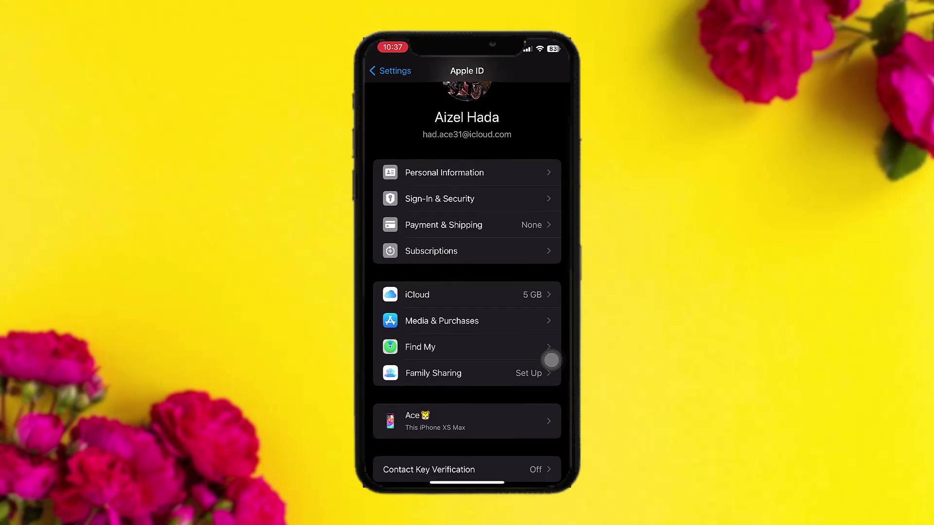
# Open iCloud settings and scroll to the Get More with iCloud+ panel.
pyautogui.click(418, 294)
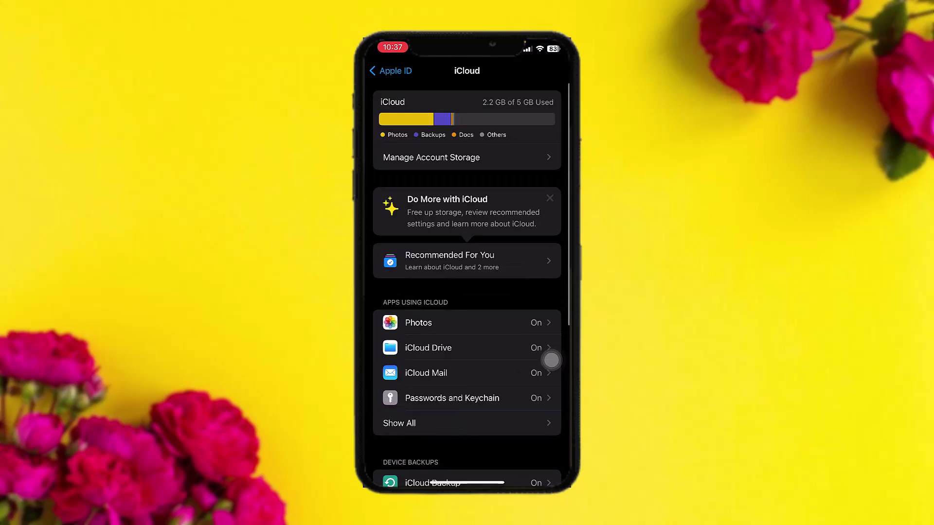
pyautogui.scroll(-5, 551, 360)
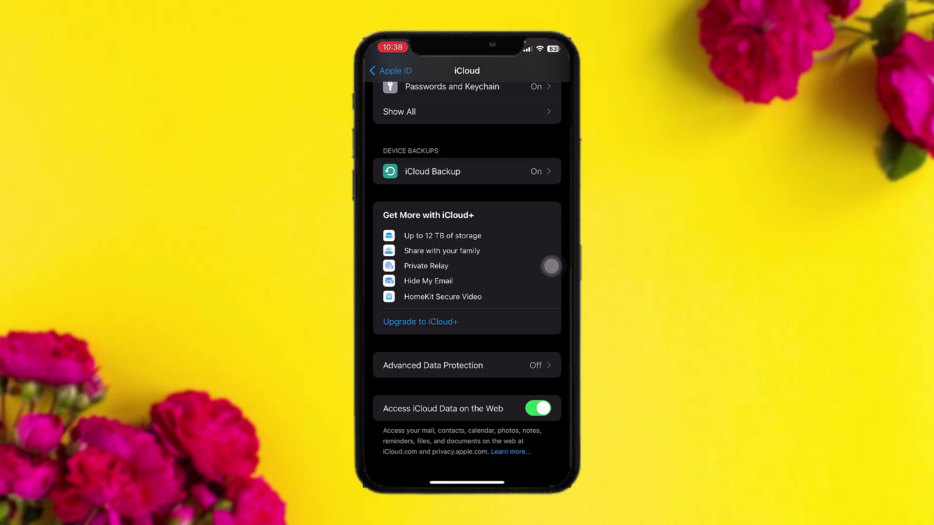
# Leave Settings and return to the iOS home screen.
pyautogui.click(551, 266)
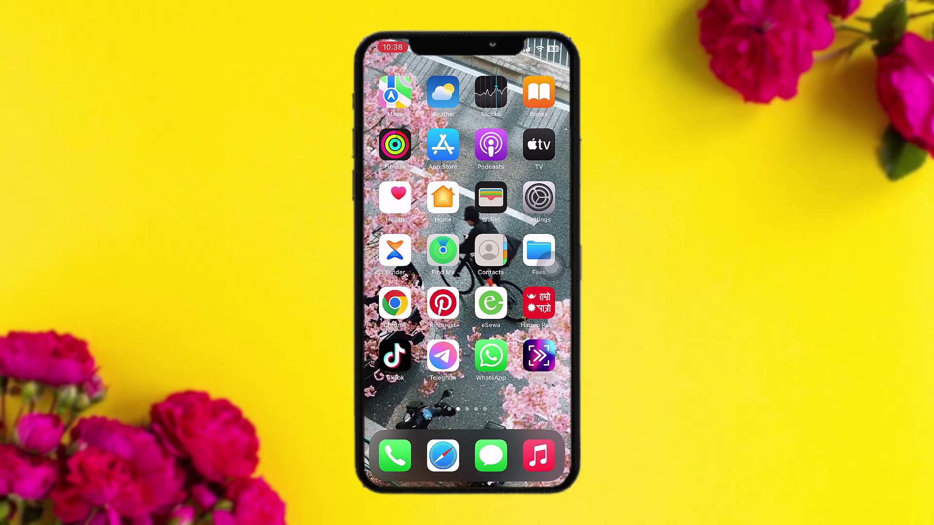